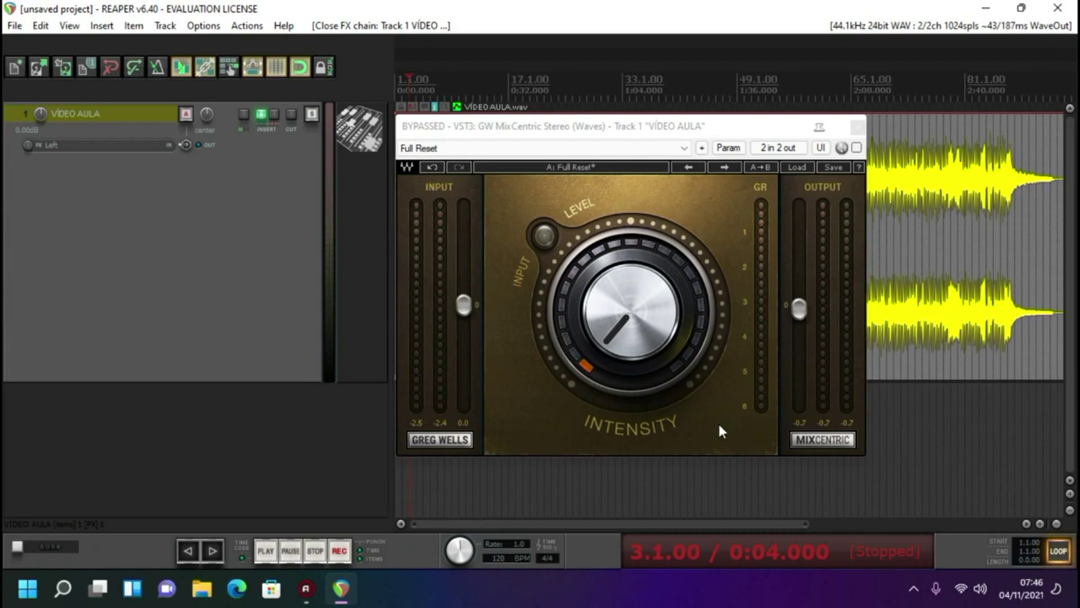
Activate the bypassed MixCentric plug-in during playback and raise its Intensity knob to just past the midpoint
mouse_move(630, 309)
mouse_down()
mouse_move(630, 276)
mouse_move(630, 293)
mouse_up()
drag(632, 312, 643, 357)
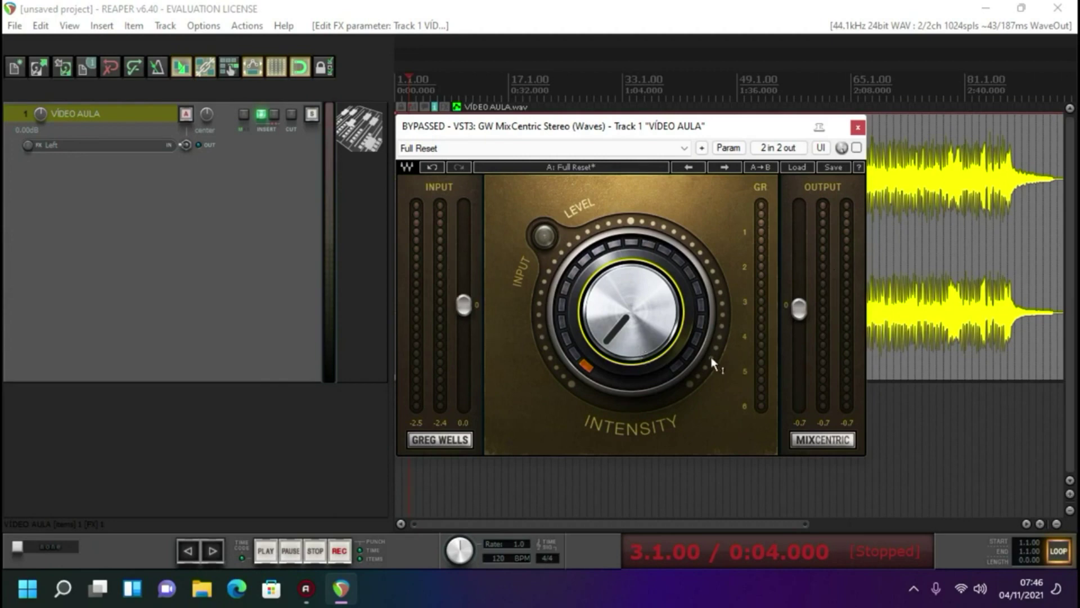
mouse_move(712, 360)
key(space)
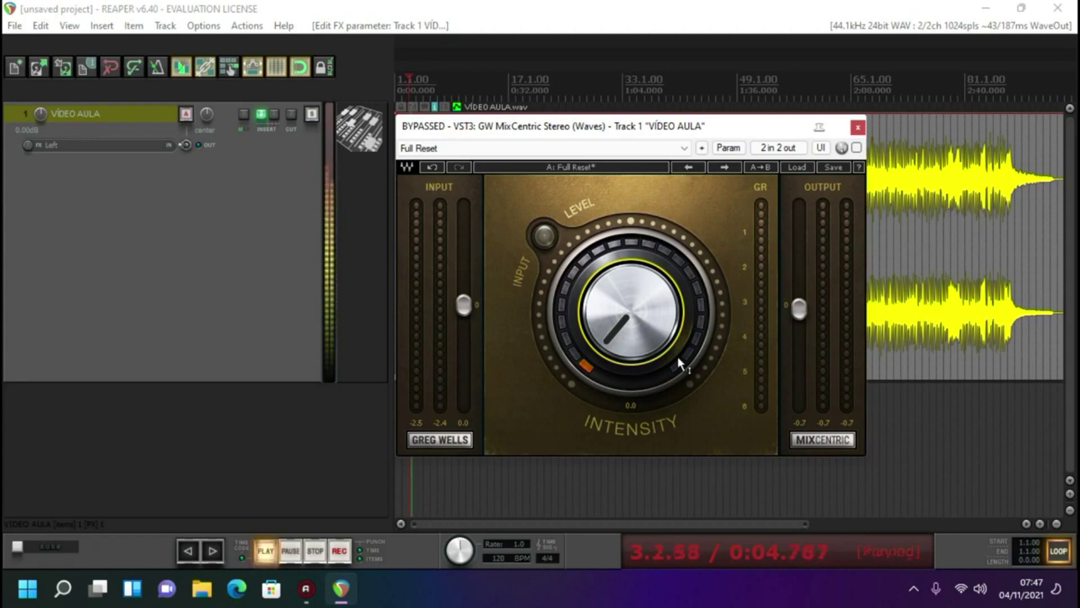
click(856, 147)
drag(650, 326, 650, 220)
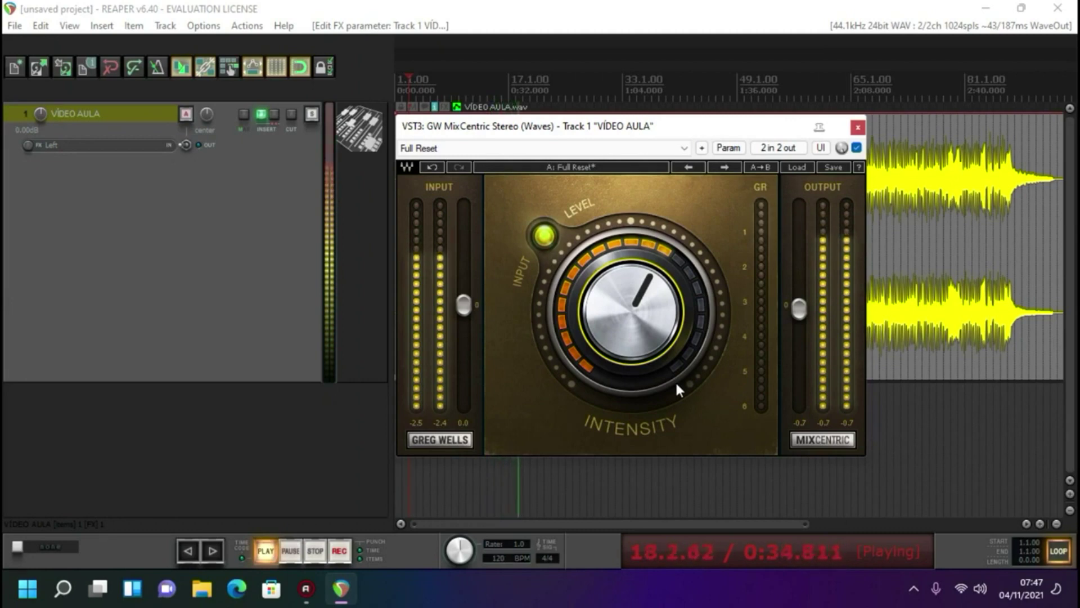
key(space)
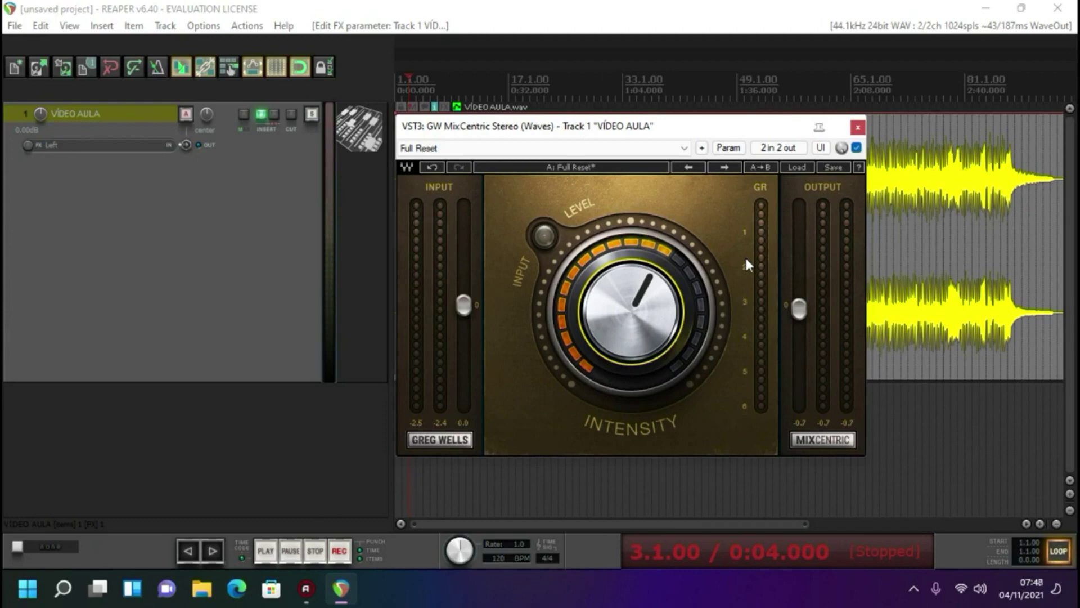
Play the track and compare its sound with MixCentric bypassed and active
key(space)
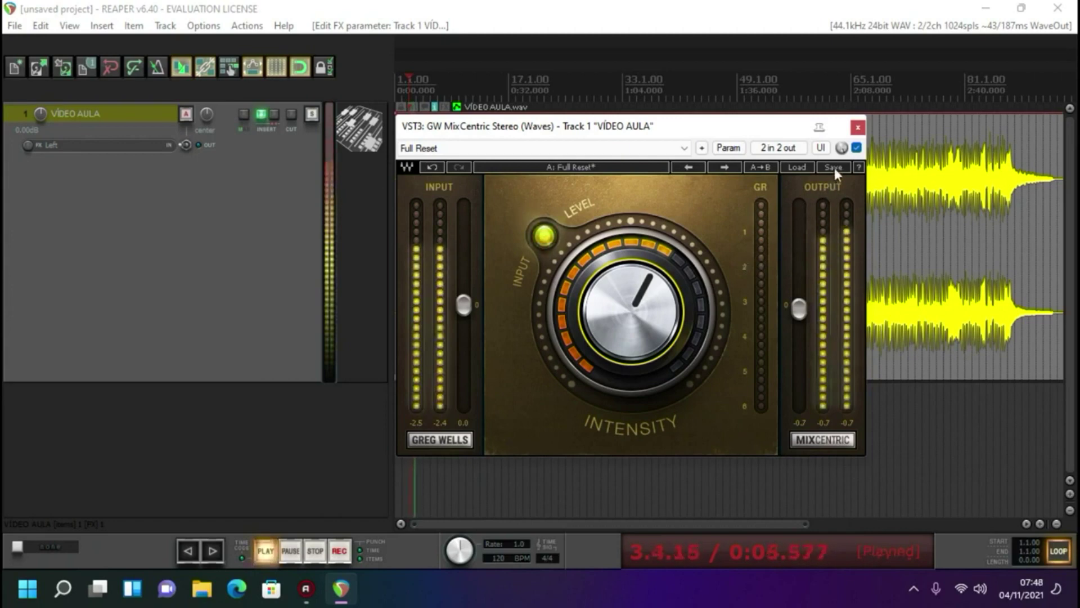
click(857, 149)
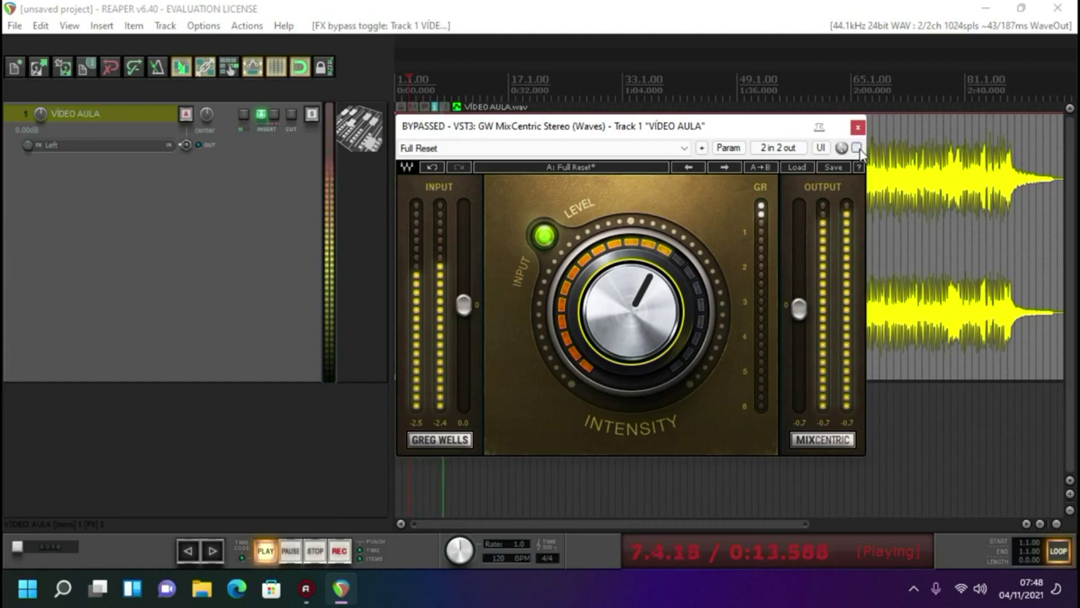
click(857, 149)
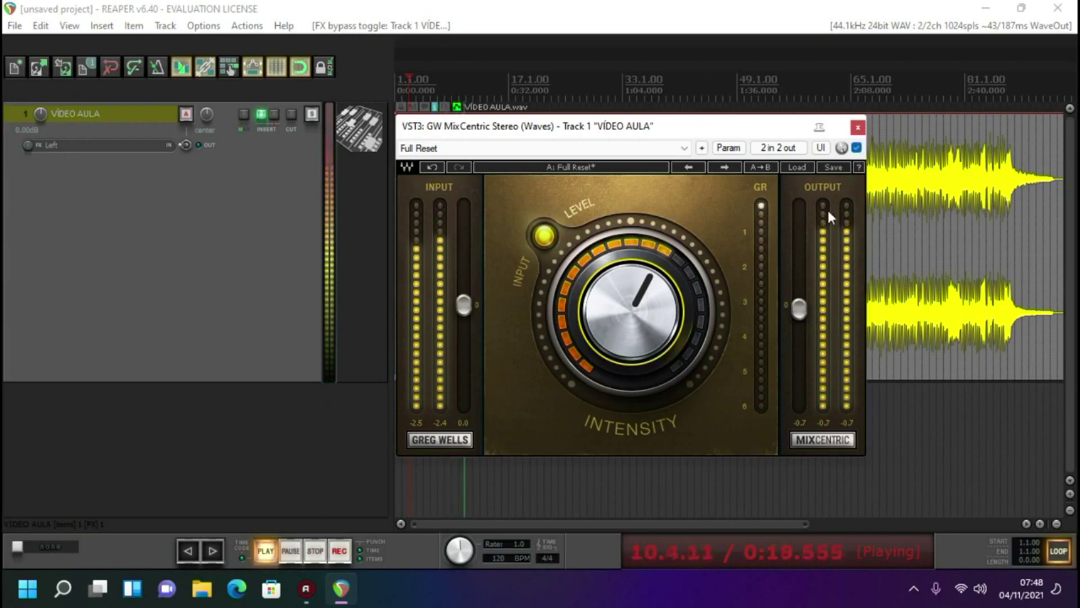
click(856, 148)
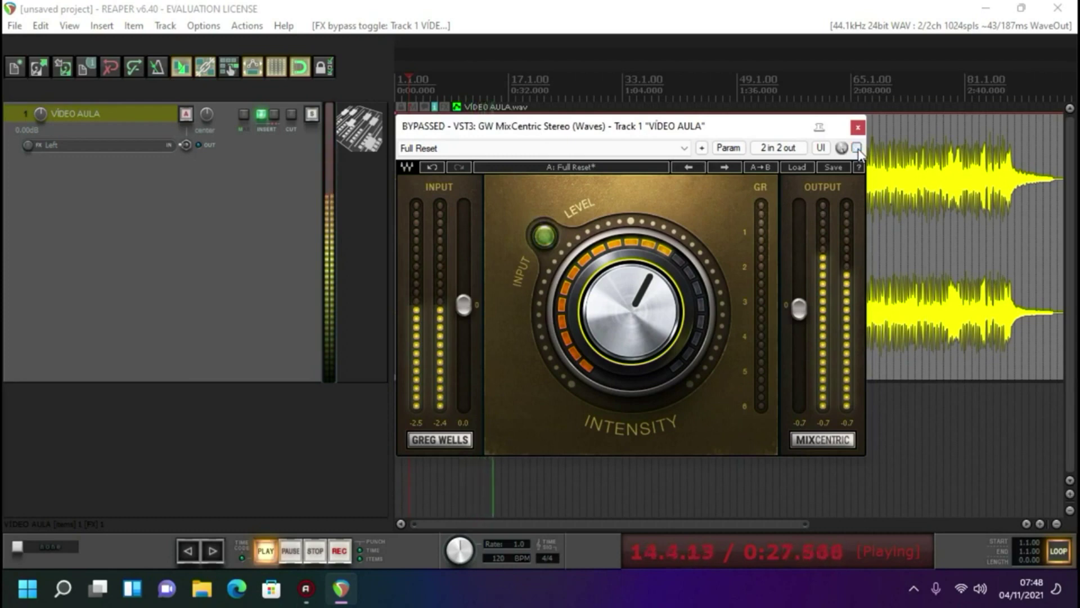
click(856, 148)
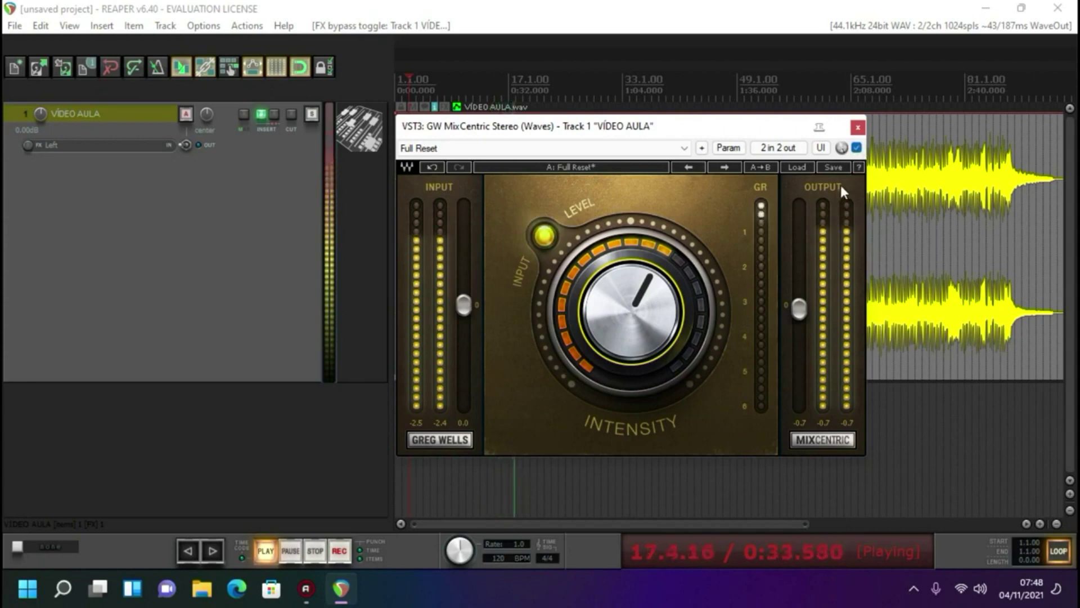
key(space)
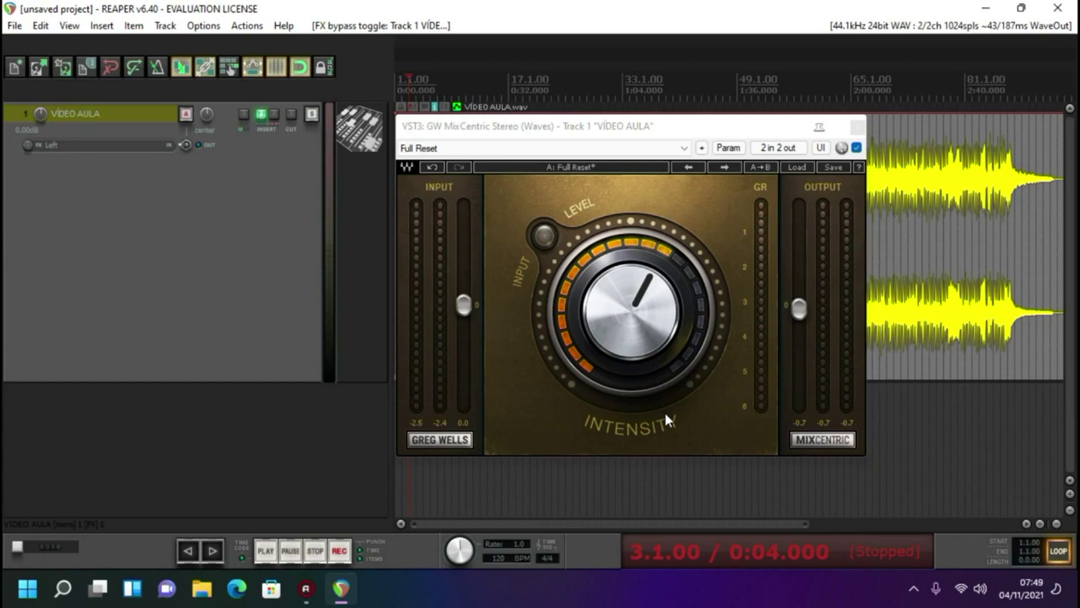
Add ReaFir (FFT EQ+Dynamics Processor) to the VÍDEO AULA track's effects chain and set its mode to Subtract
click(262, 114)
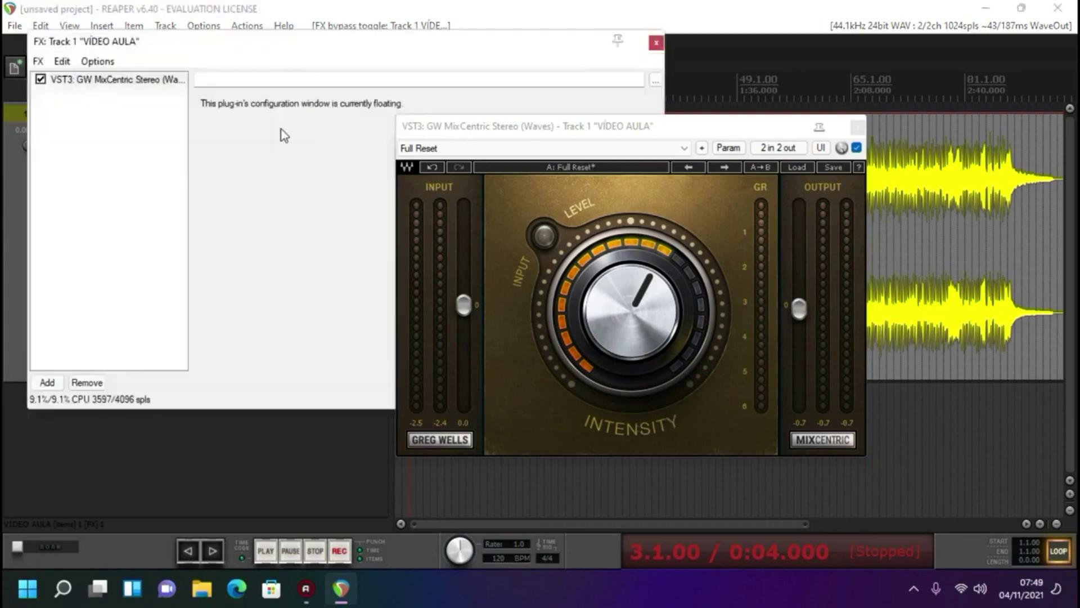
click(47, 382)
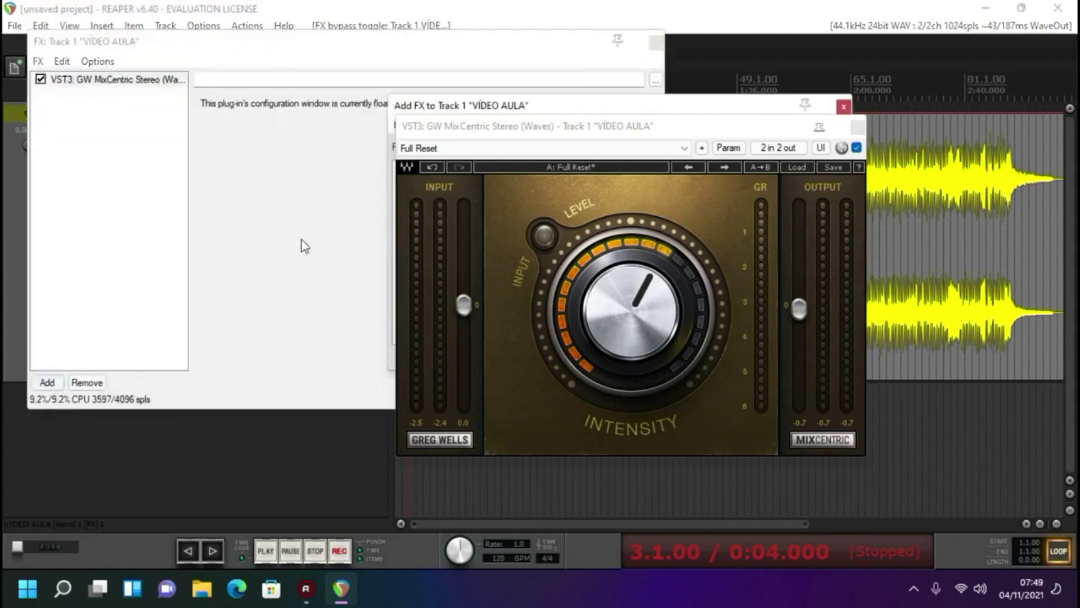
click(858, 126)
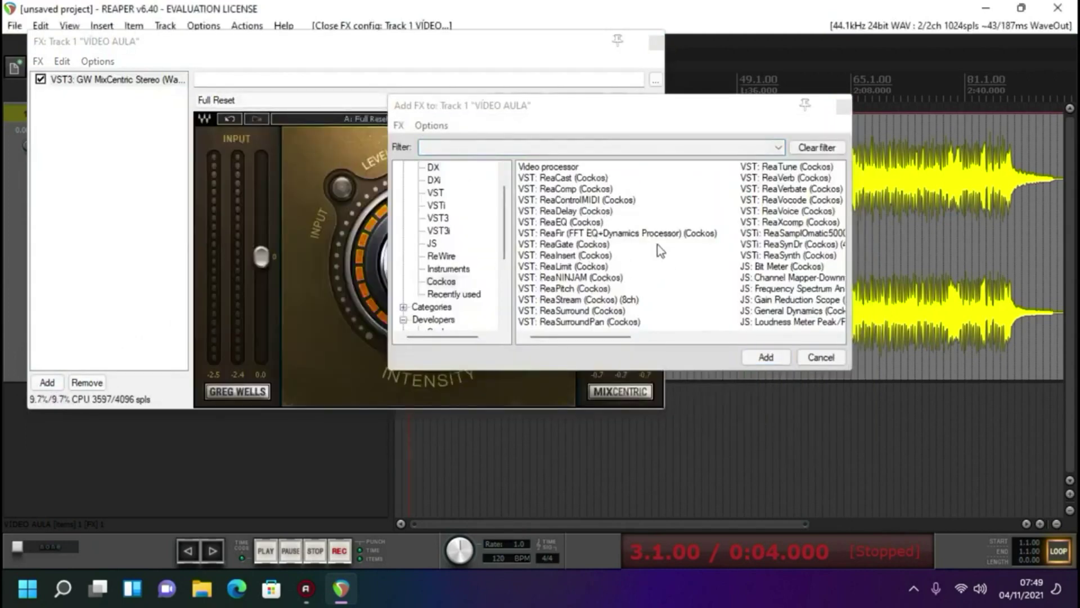
double_click(626, 236)
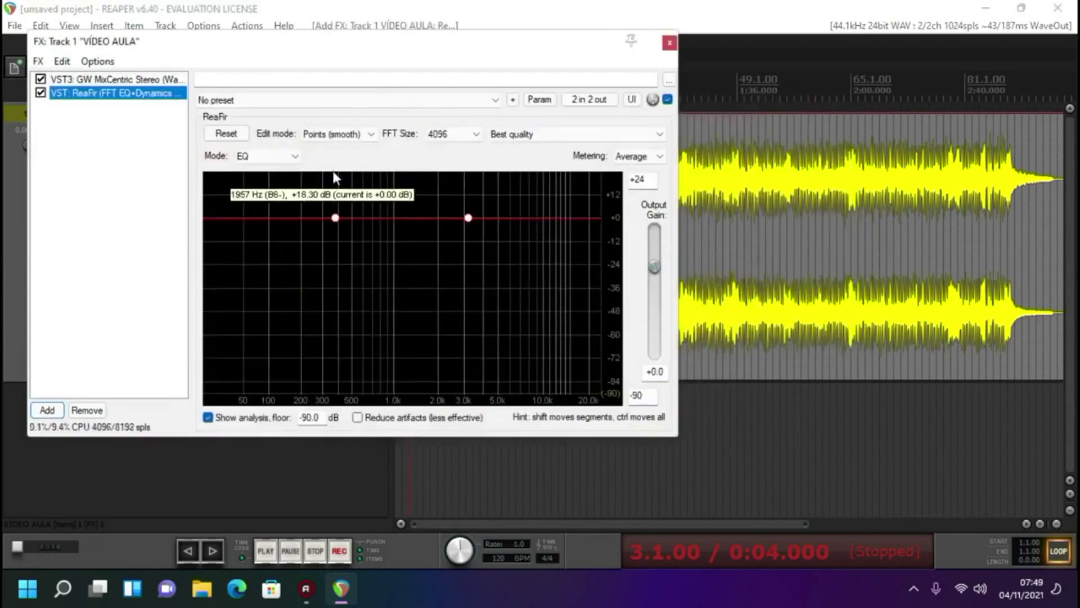
click(295, 157)
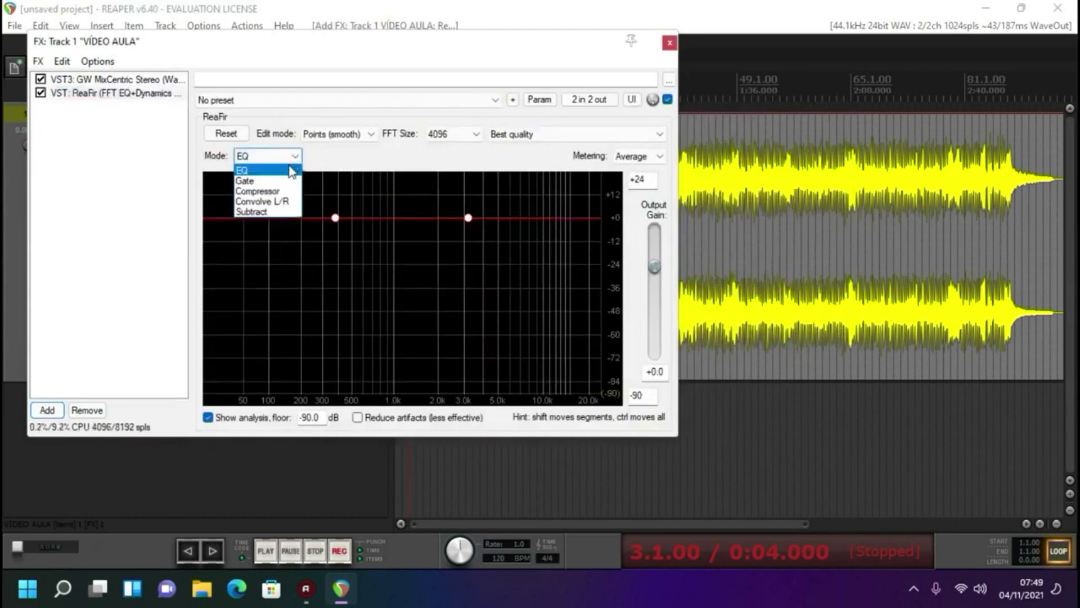
click(276, 212)
Shape ReaFir's curve flat at about -90 dB across the spectrum, rising steeply to 0 dB below 50 Hz and at about 18 kHz
drag(469, 218, 507, 393)
drag(335, 219, 358, 392)
drag(360, 430, 235, 392)
drag(509, 397, 563, 397)
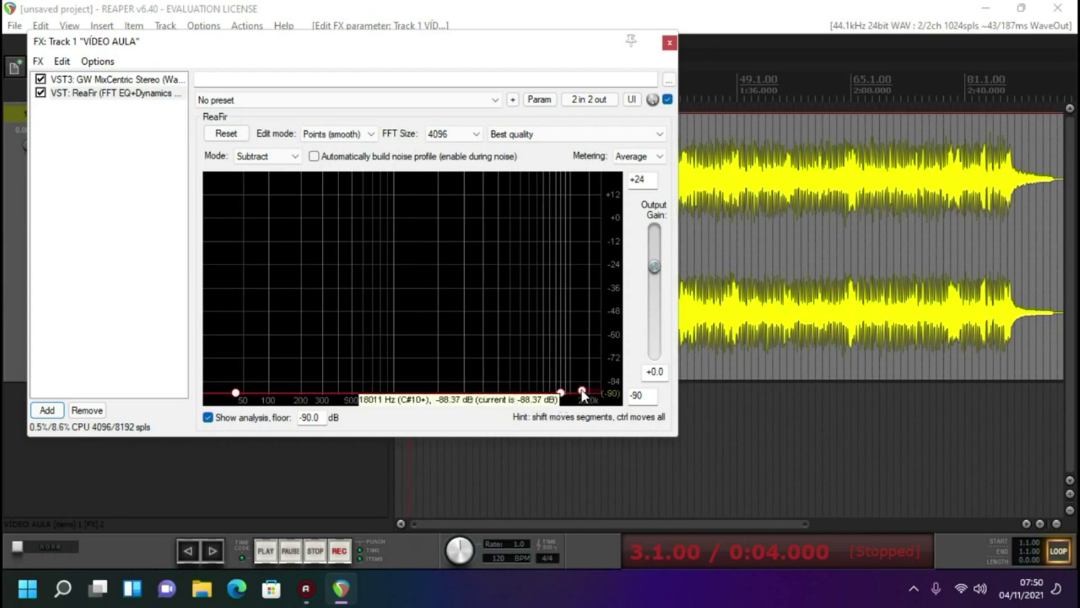
drag(583, 387, 582, 217)
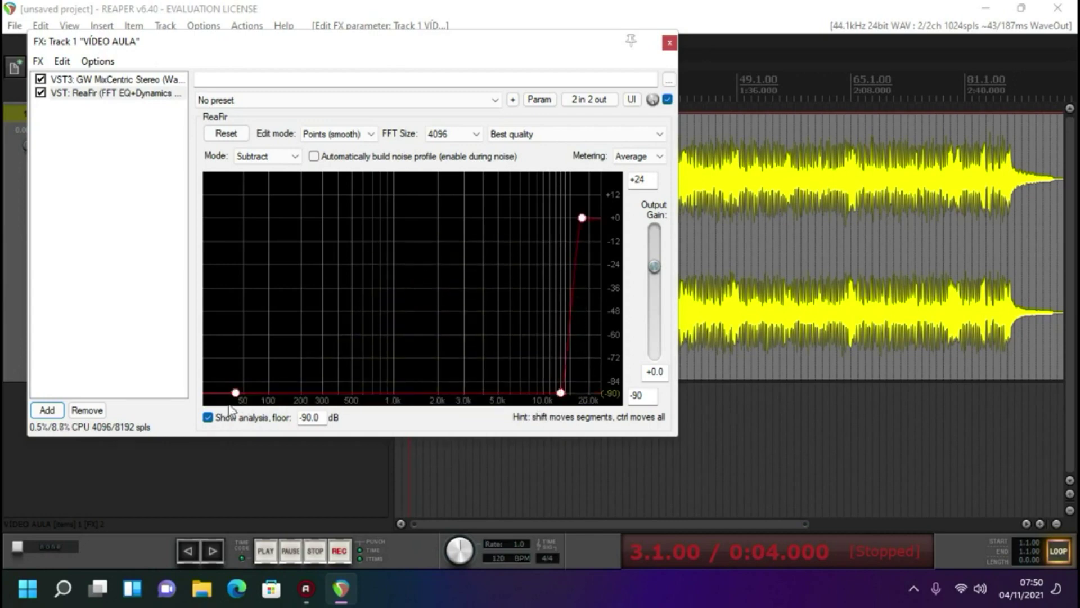
drag(227, 392, 225, 218)
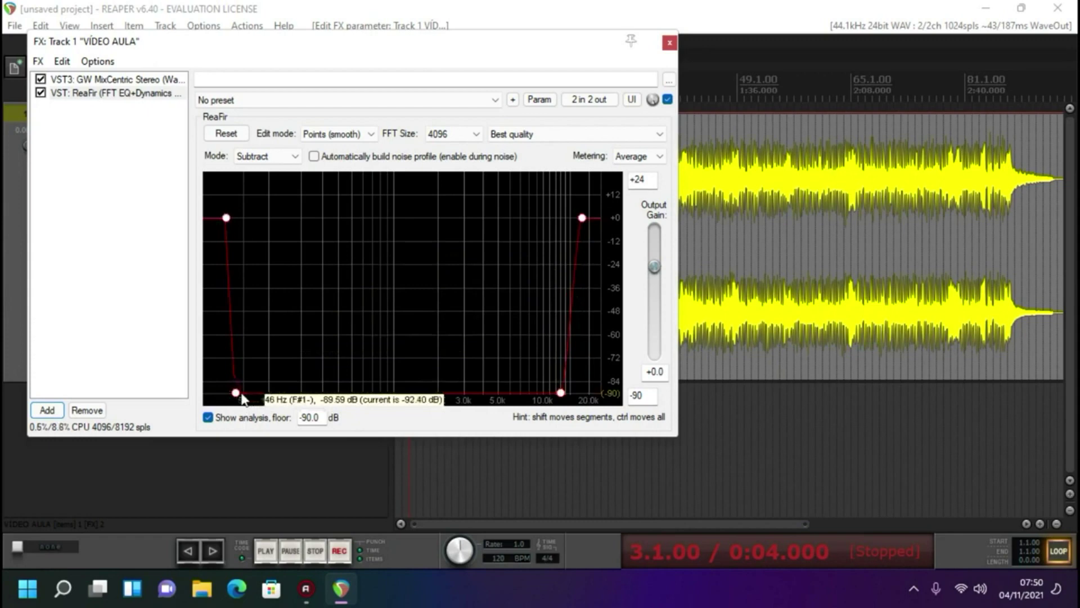
drag(236, 392, 229, 395)
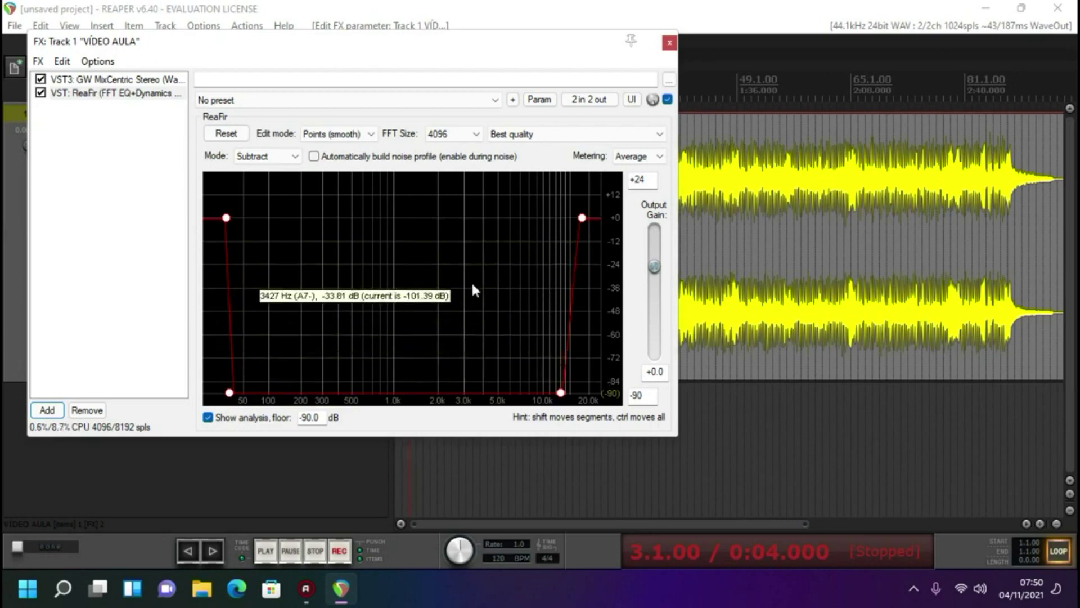
Add FabFilter Pro-L 2 after ReaFir in the track's effects chain and set its output level to -1.0 dBTP
click(34, 418)
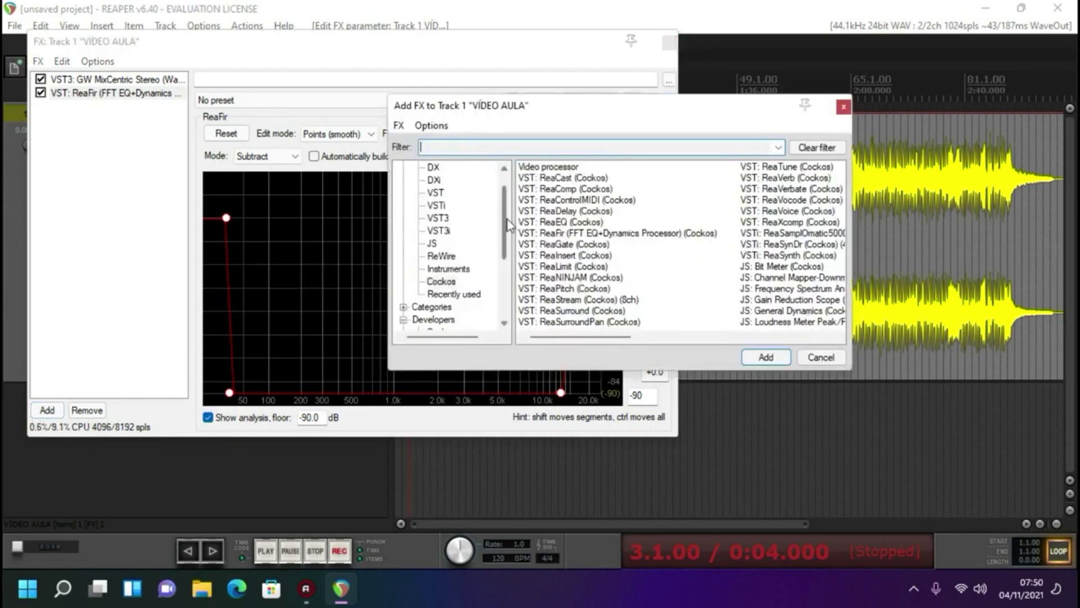
drag(509, 225, 508, 285)
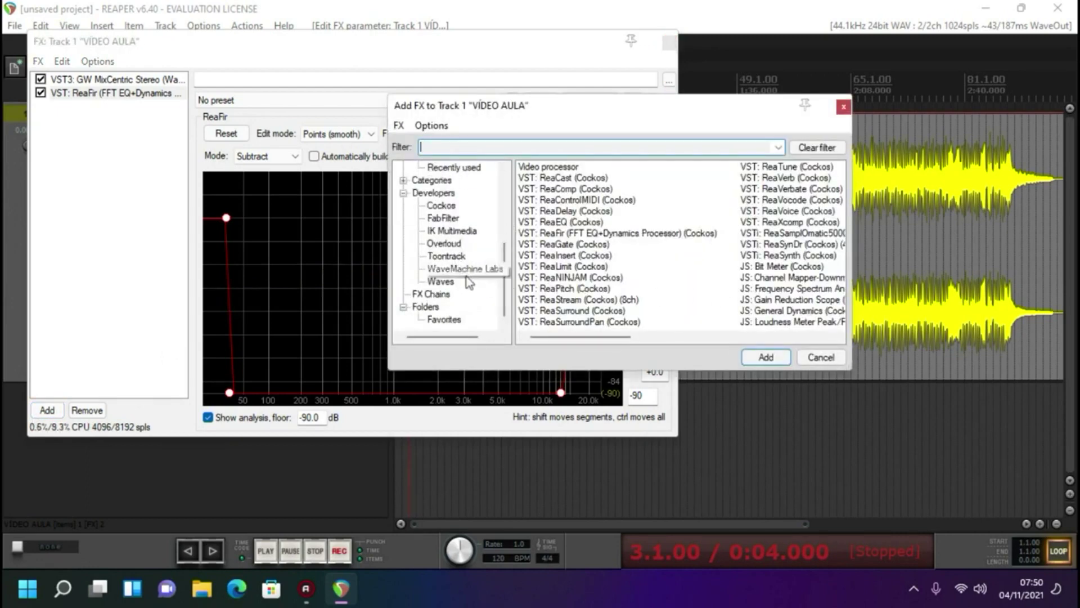
click(450, 219)
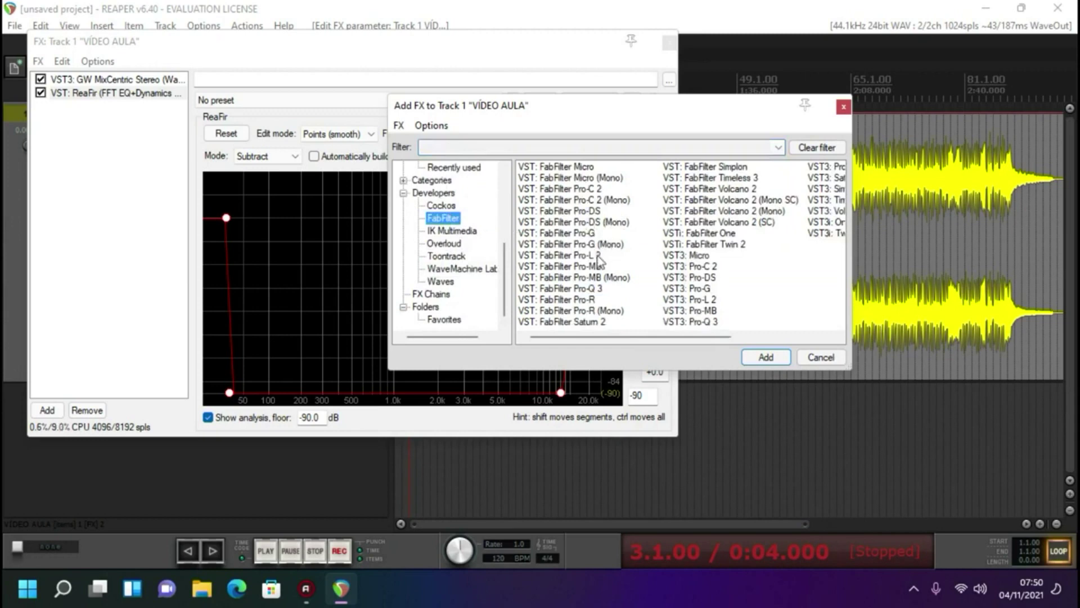
double_click(597, 255)
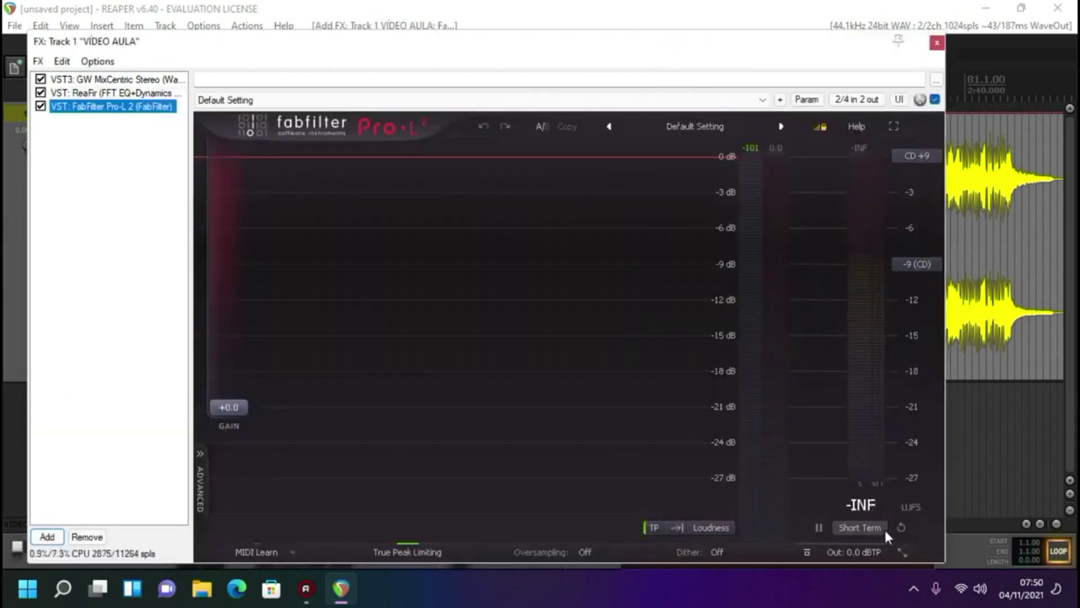
mouse_move(864, 555)
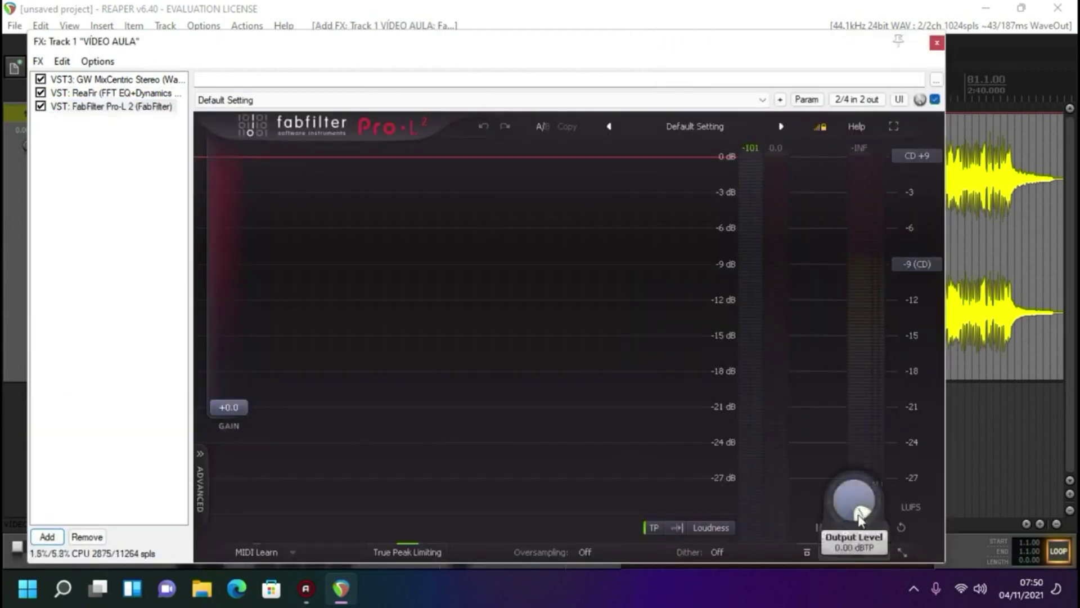
scroll(856, 511, down, 2)
drag(842, 534, 849, 598)
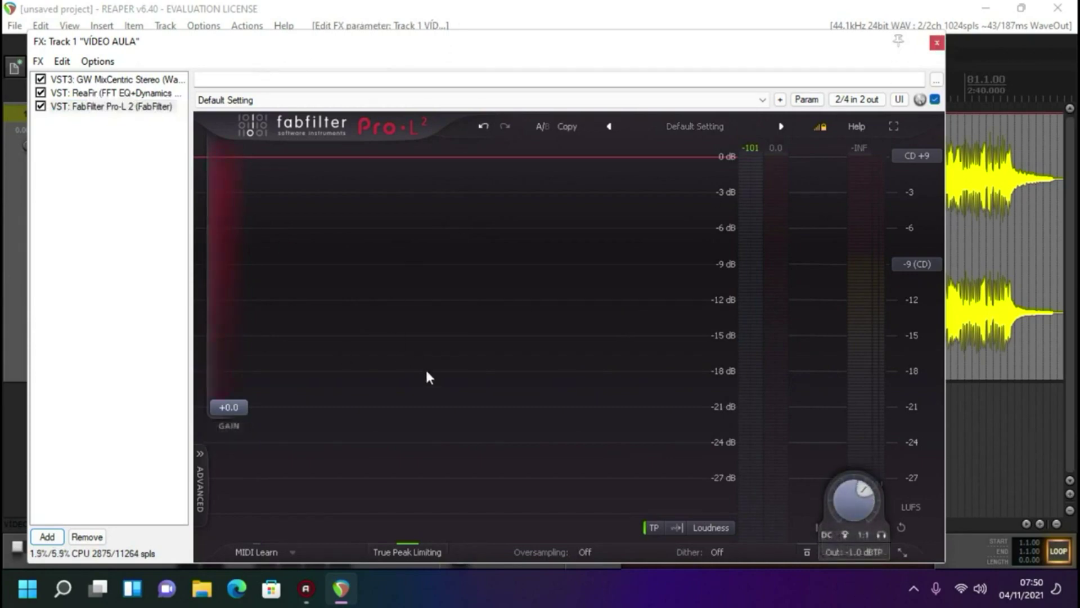
click(937, 43)
Reopen Pro-L 2 from the track's mixer channel and raise its gain to +5.0 dB during playback
key(ctrl+m)
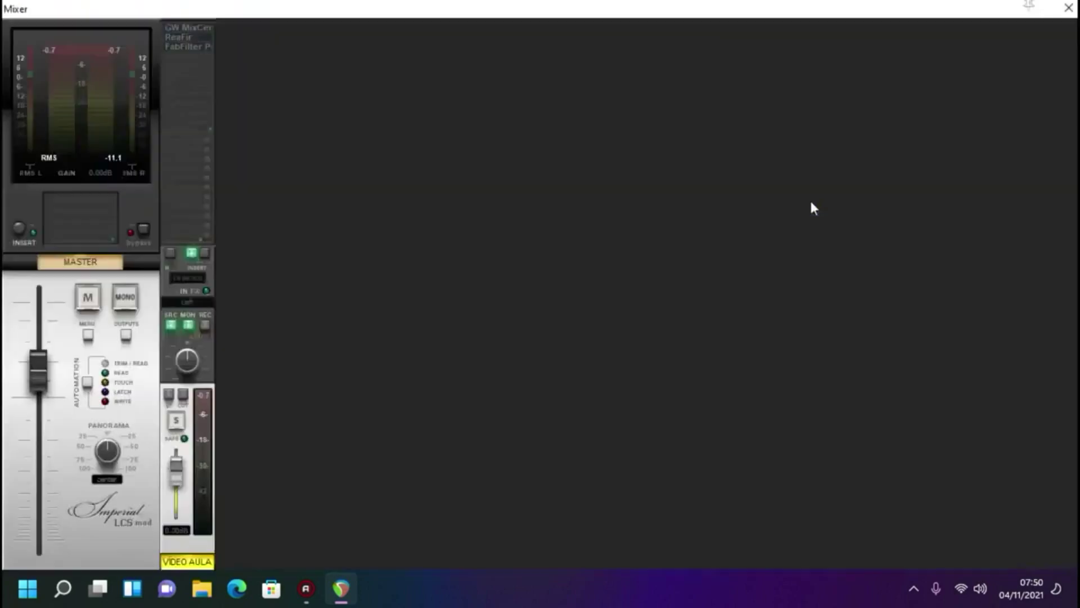
click(197, 47)
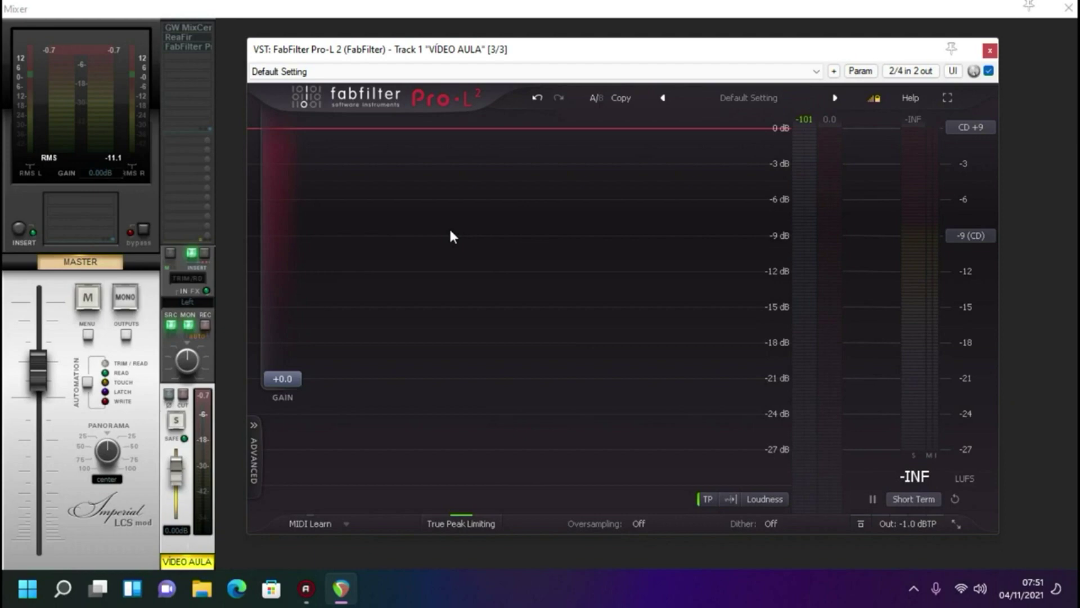
key(space)
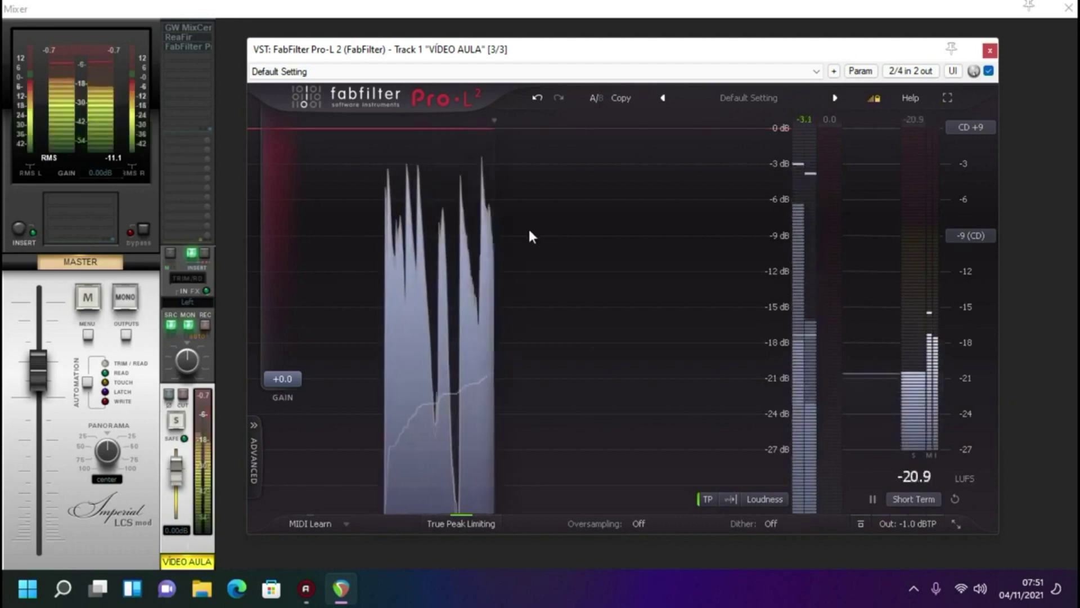
drag(283, 379, 293, 338)
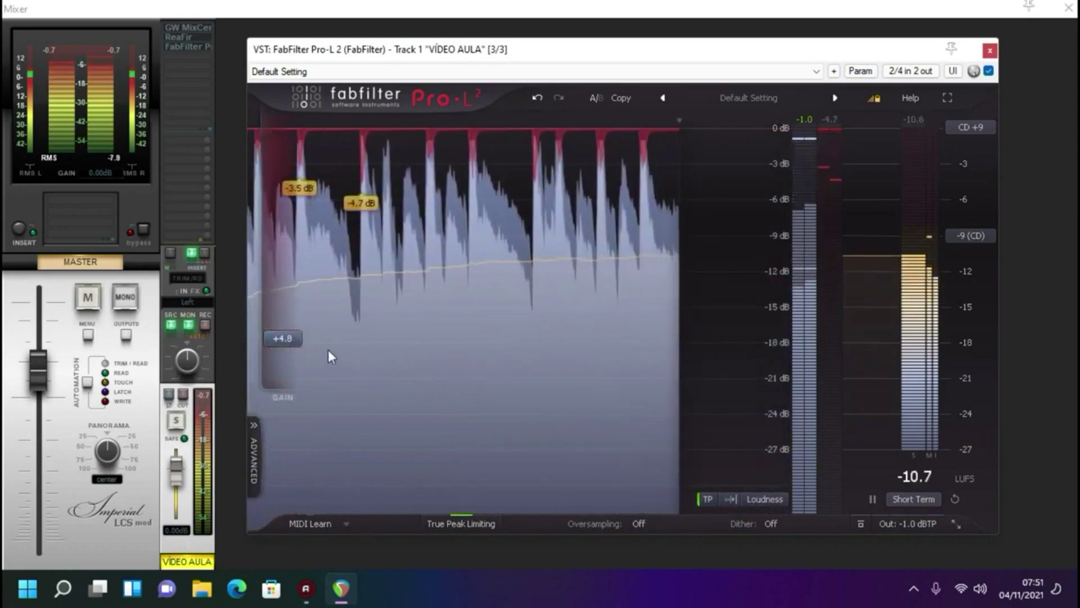
mouse_move(296, 343)
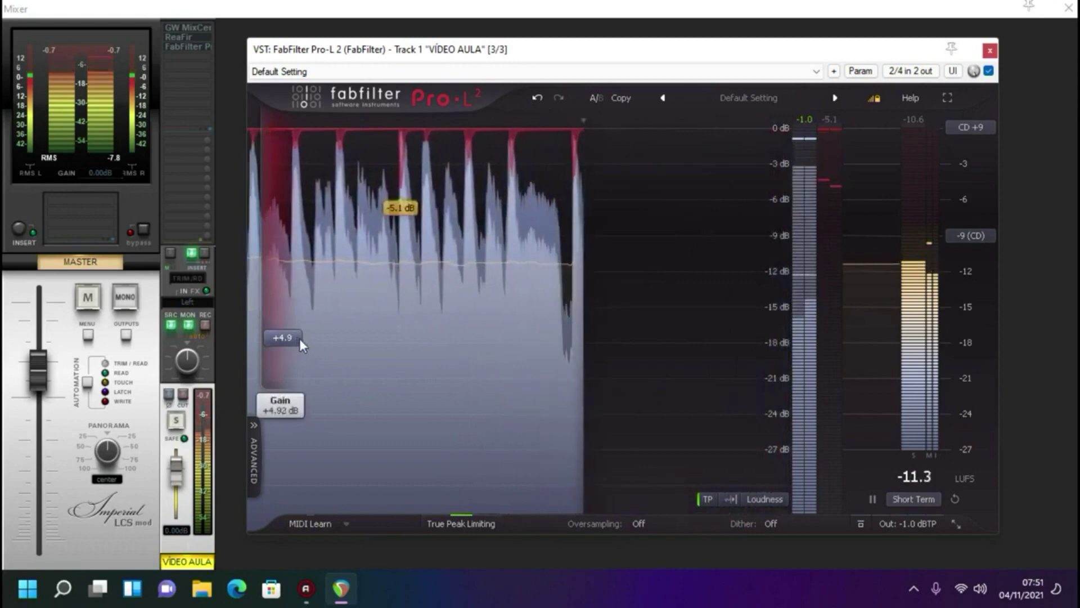
drag(299, 338, 302, 336)
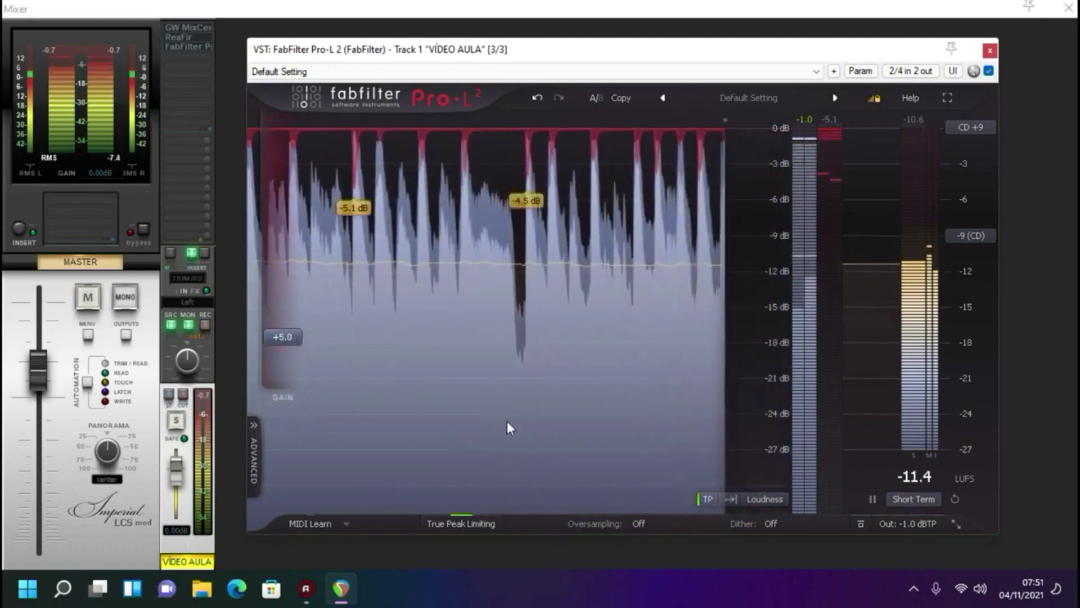
click(990, 50)
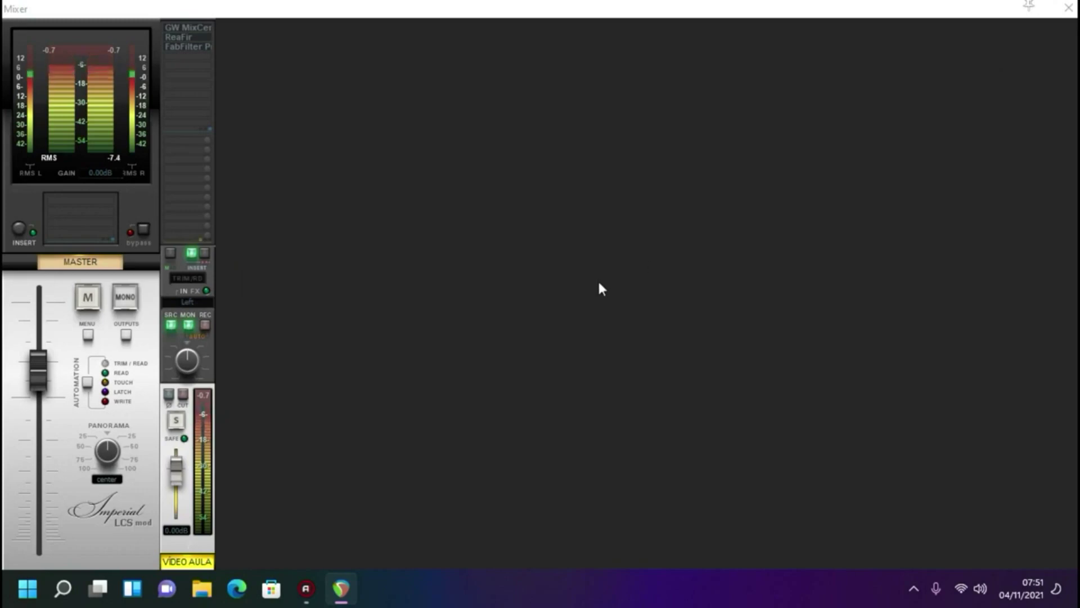
key(ctrl+m)
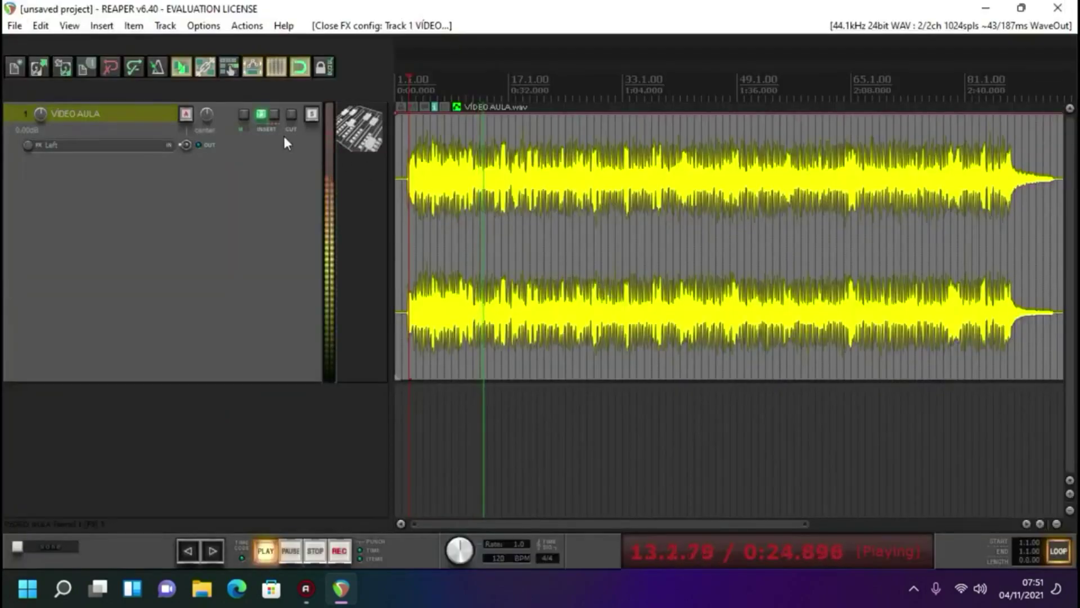
Review MixCentric in the track's effects chain while the track plays
click(258, 115)
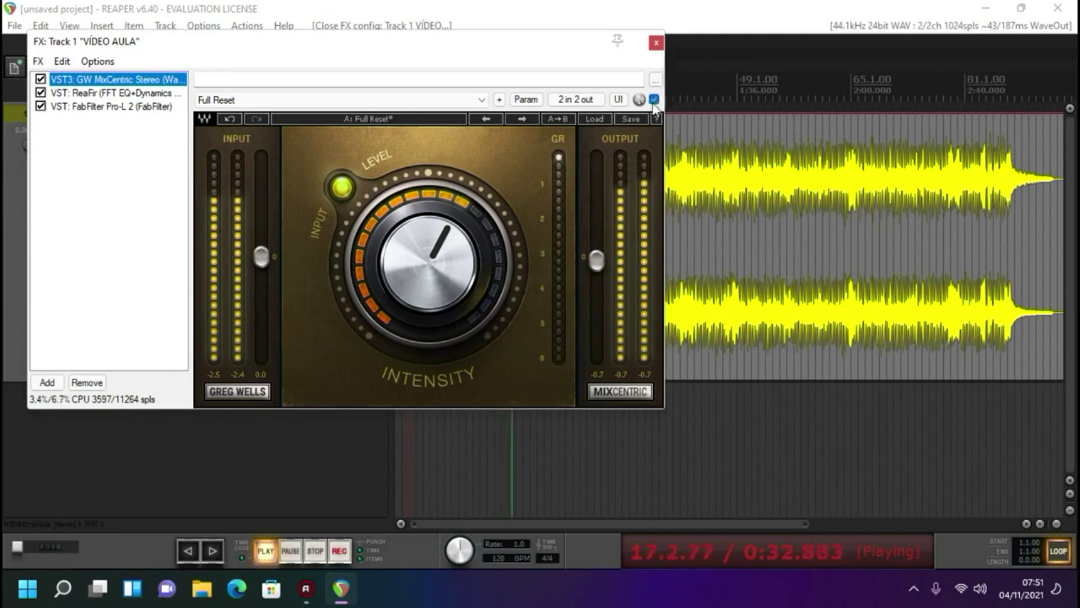
click(656, 43)
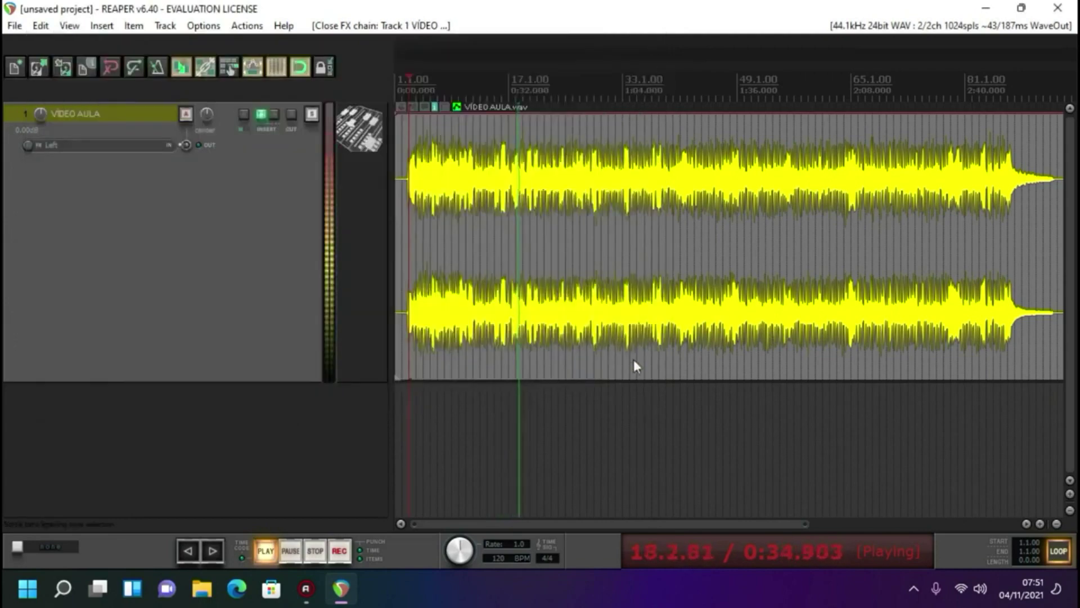
Stop playback and freeze the VÍDEO AULA track to stereo, rendering it pre-fader with its effects
key(space)
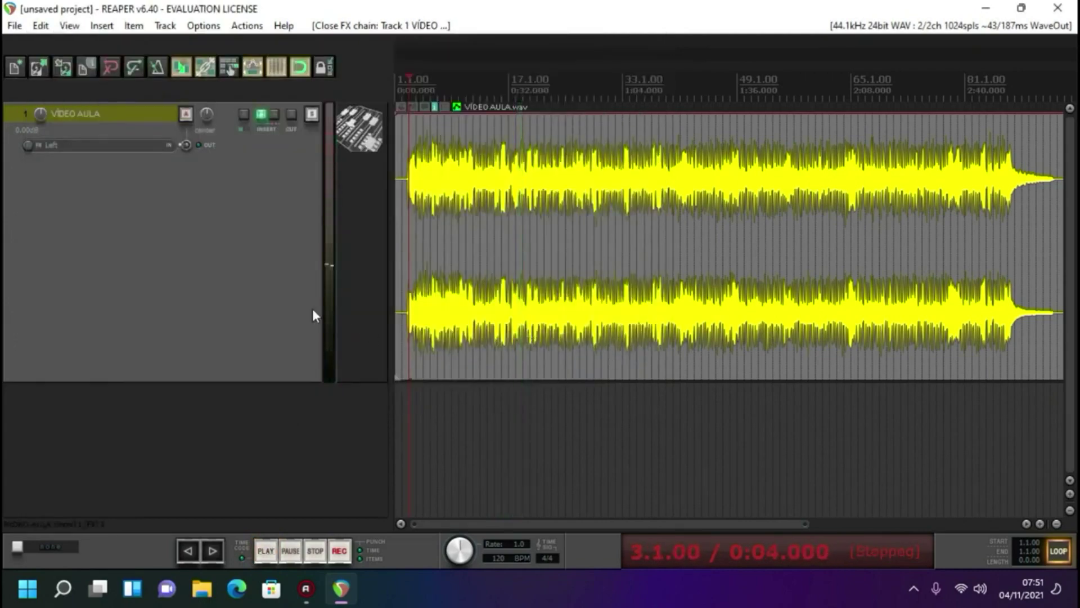
right_click(271, 270)
mouse_move(506, 244)
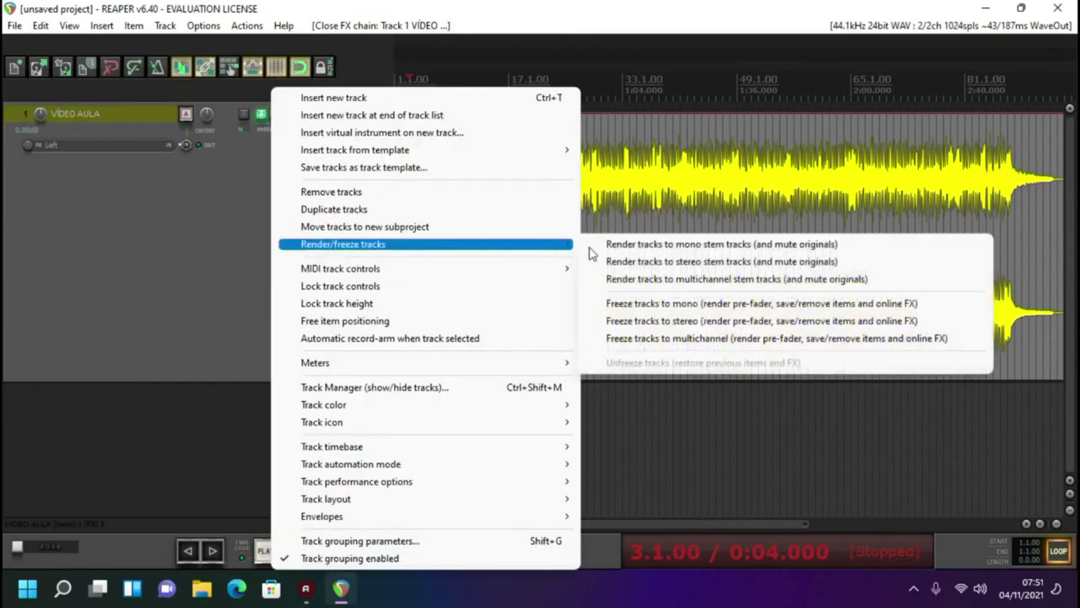
click(695, 321)
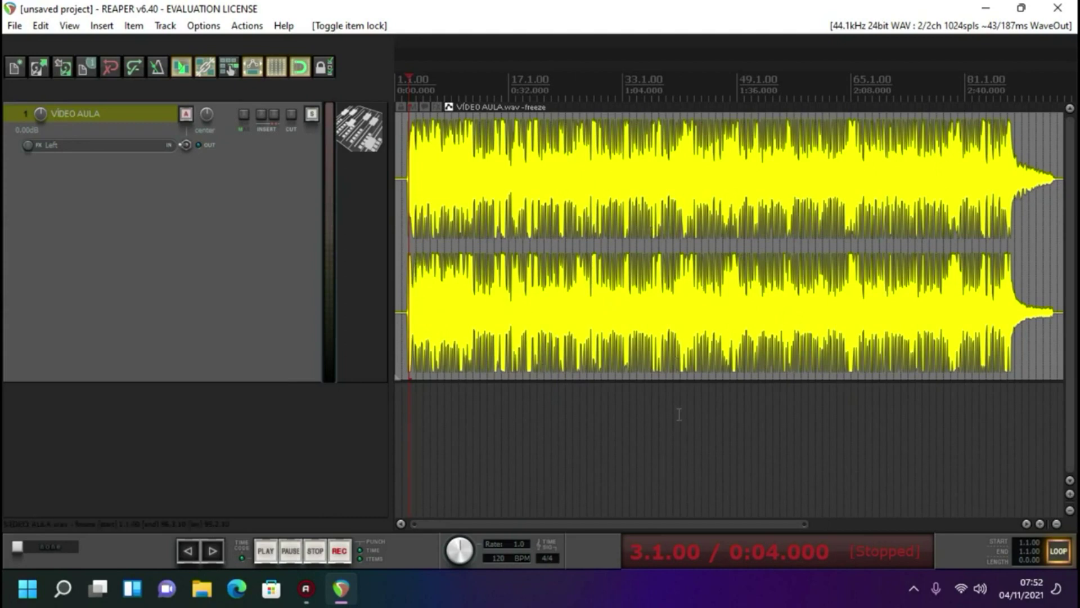
Play the frozen VÍDEO AULA track from 0:04 to hear the mastered result, stop it, and restart playback from the same point
key(space)
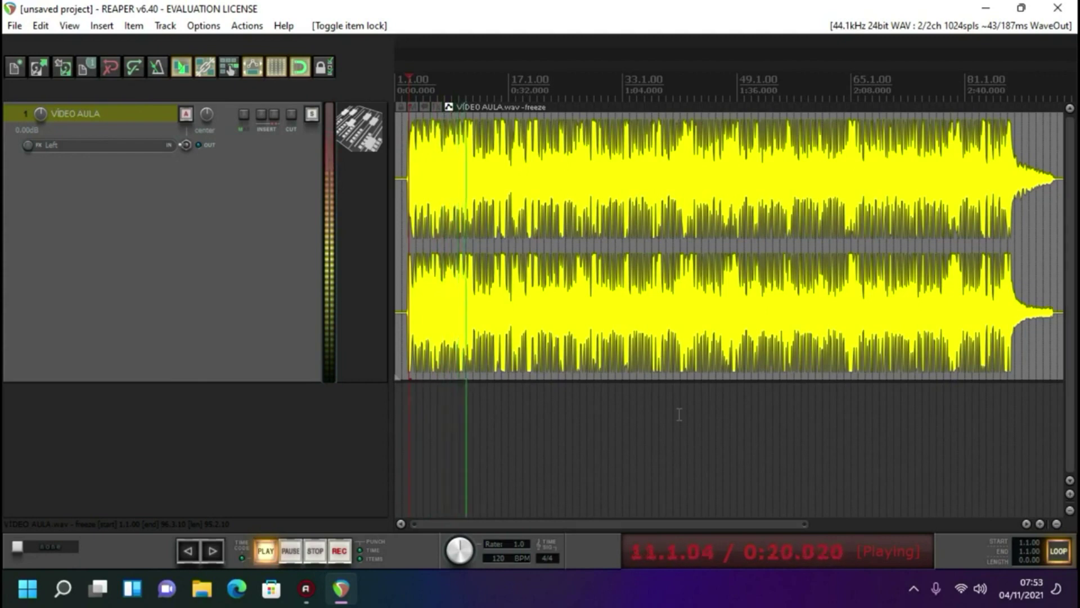
key(space)
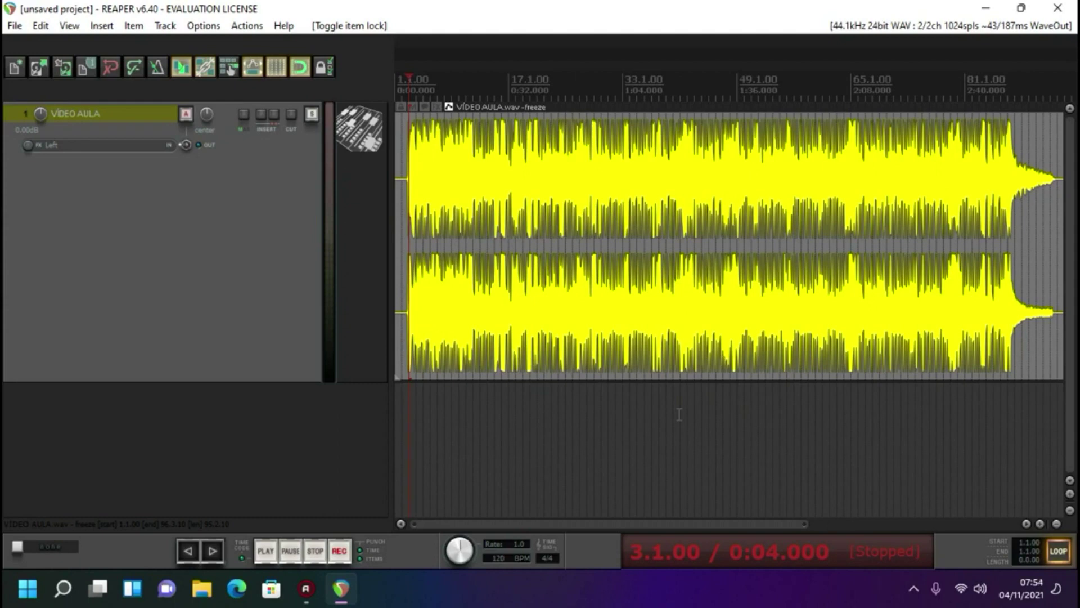
key(space)
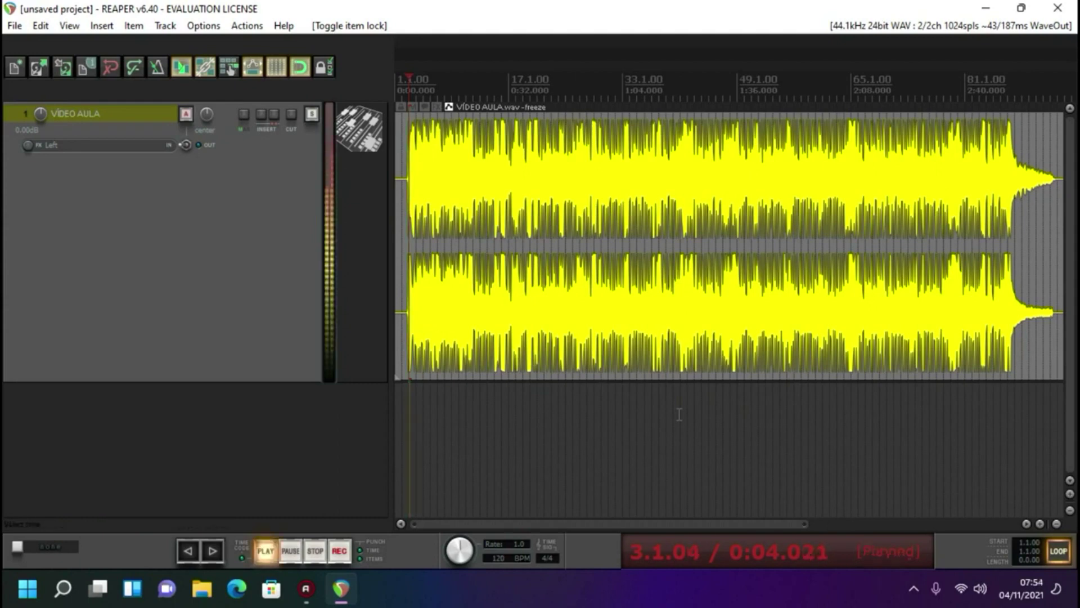